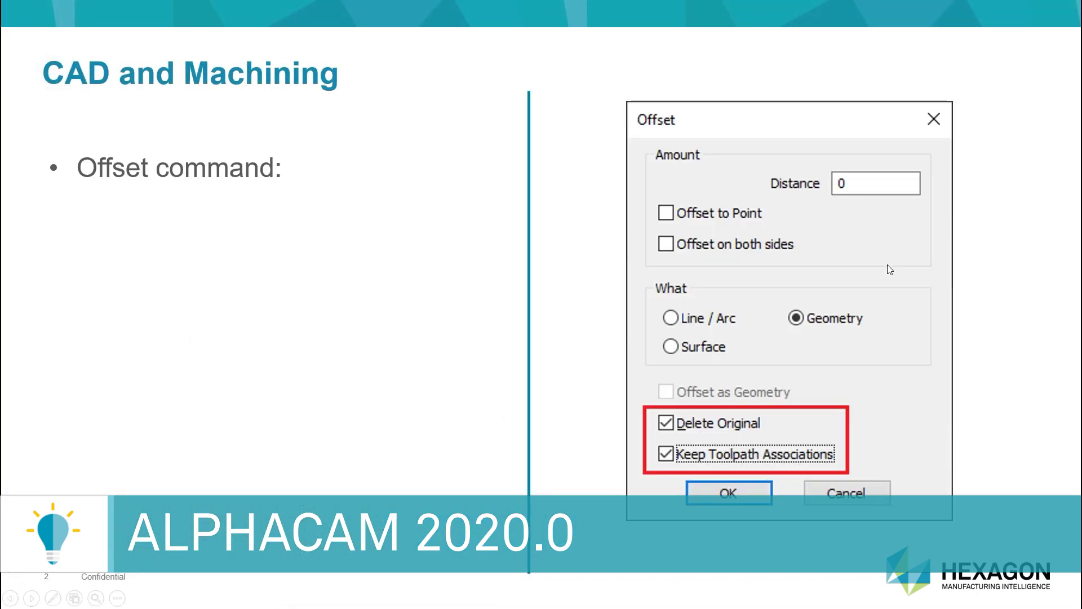
left_click(634, 290)
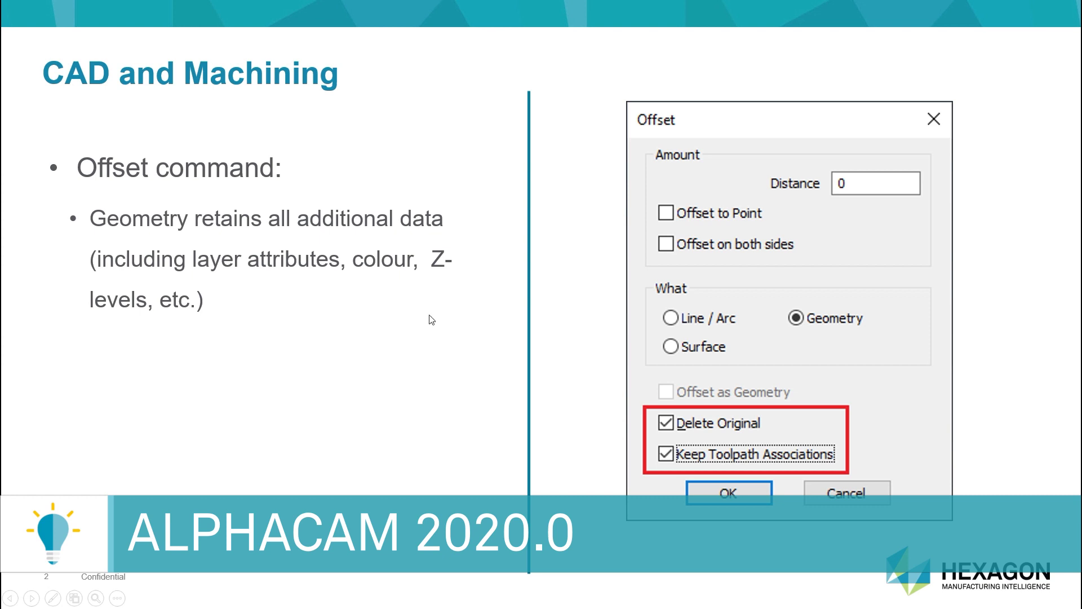
left_click(430, 315)
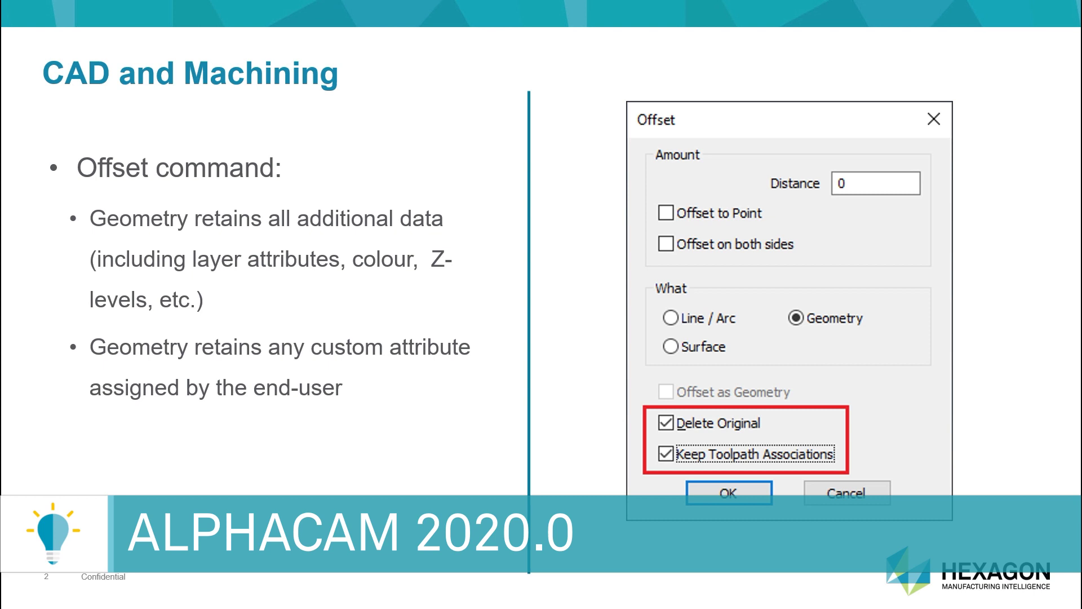
key("Right")
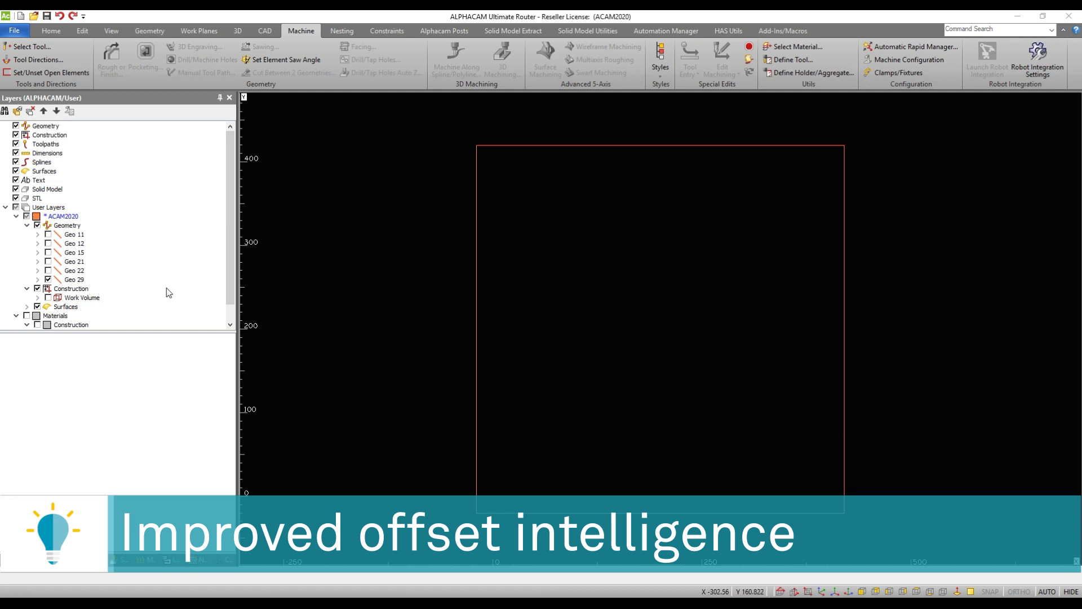
Examine the Z levels and custom attribute of the square geometry Geo 29, in both 3D and plan view.
left_click(76, 217)
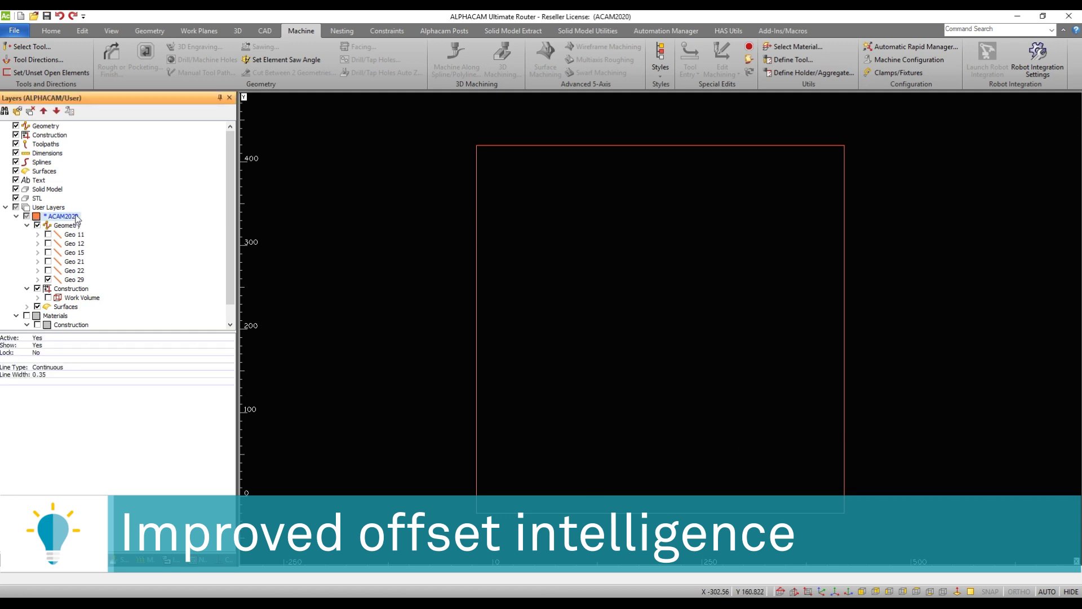
left_click(79, 281)
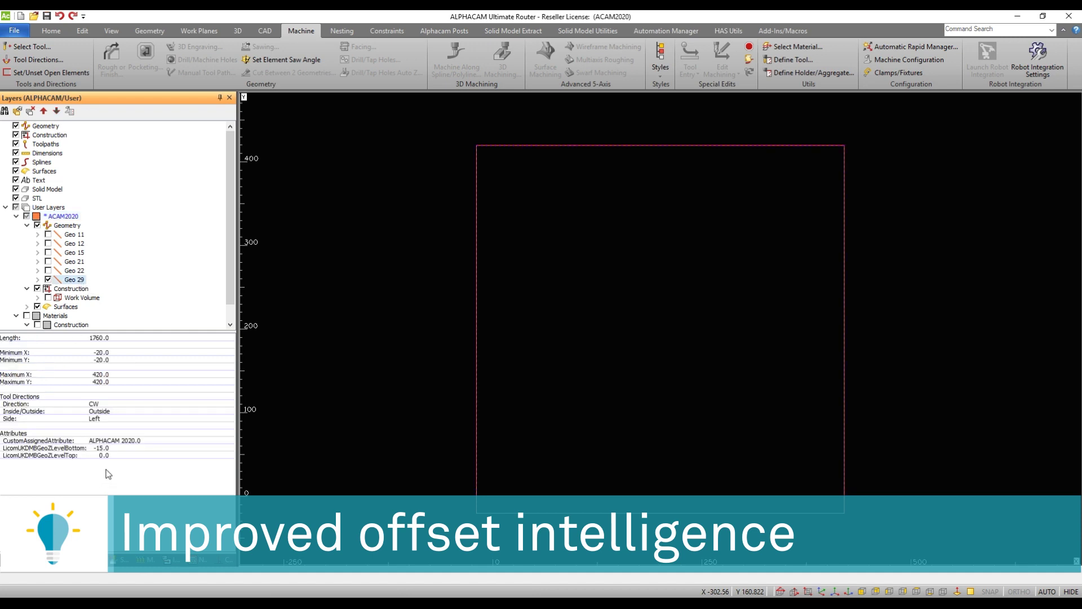
left_click(824, 591)
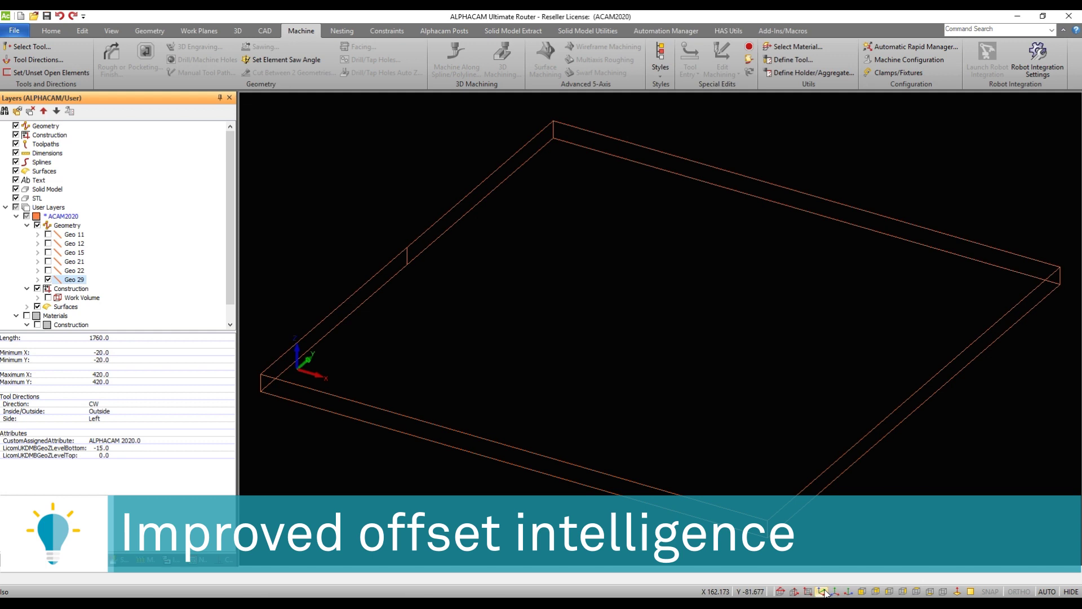
left_click(780, 591)
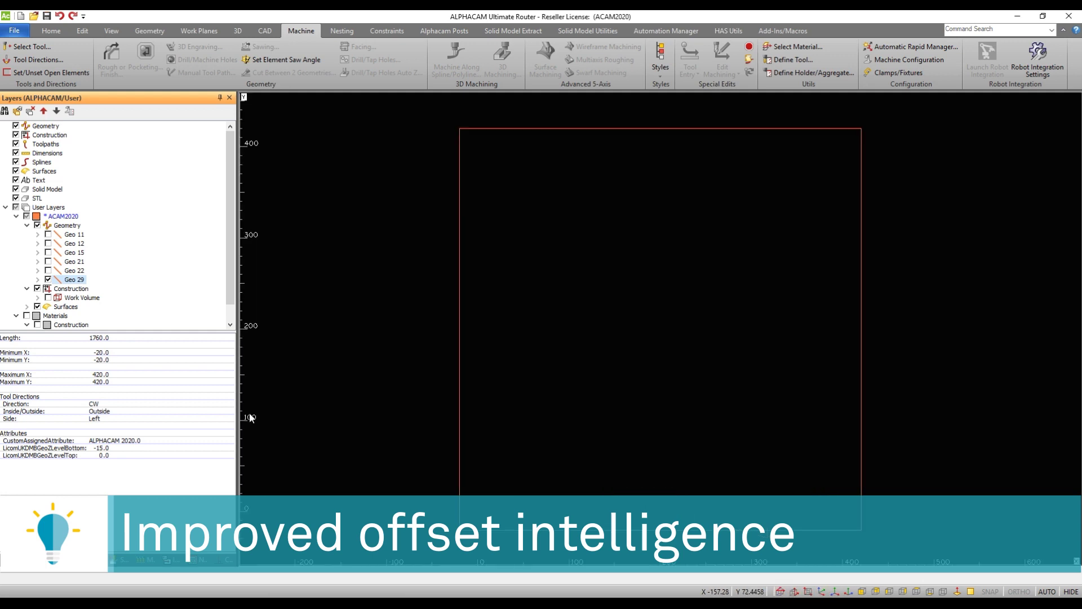
left_click(69, 443)
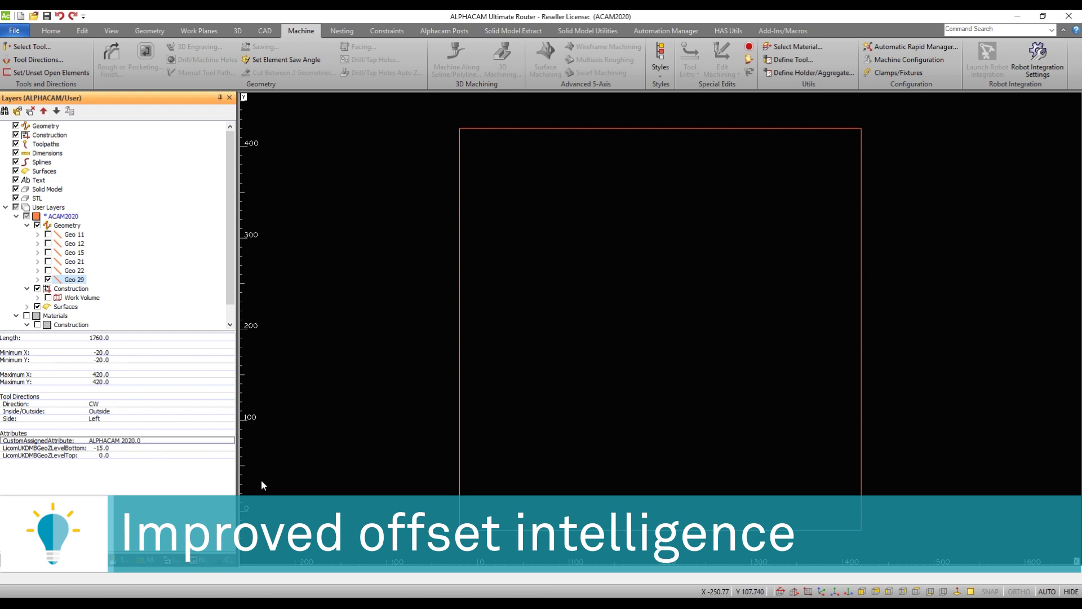
Offset the square geometry outward by a distance of 20, keeping the original.
key("o")
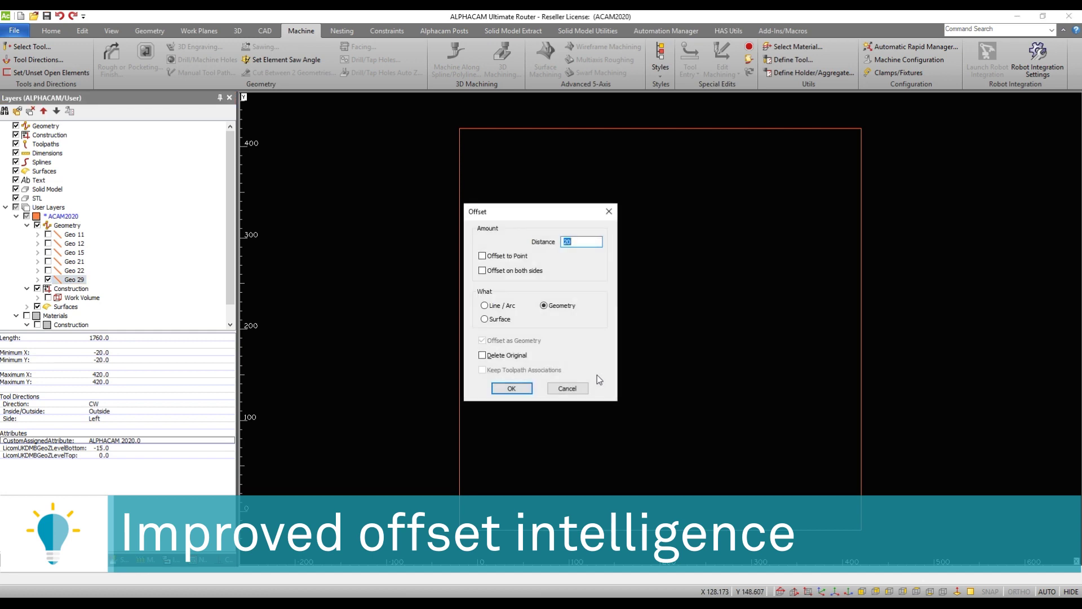
left_click(522, 388)
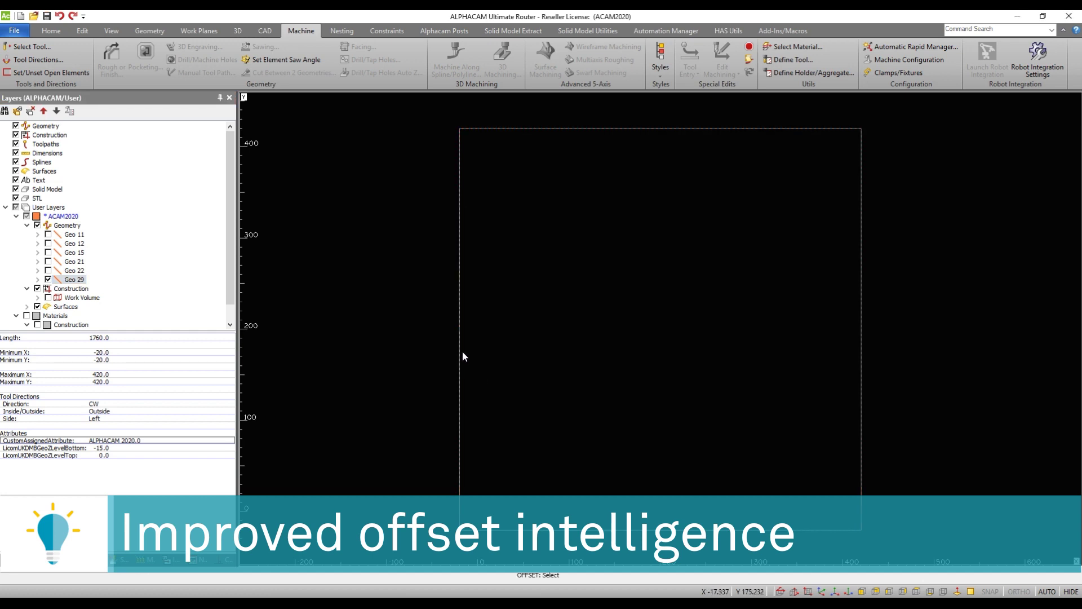
left_click(462, 354)
left_click(387, 343)
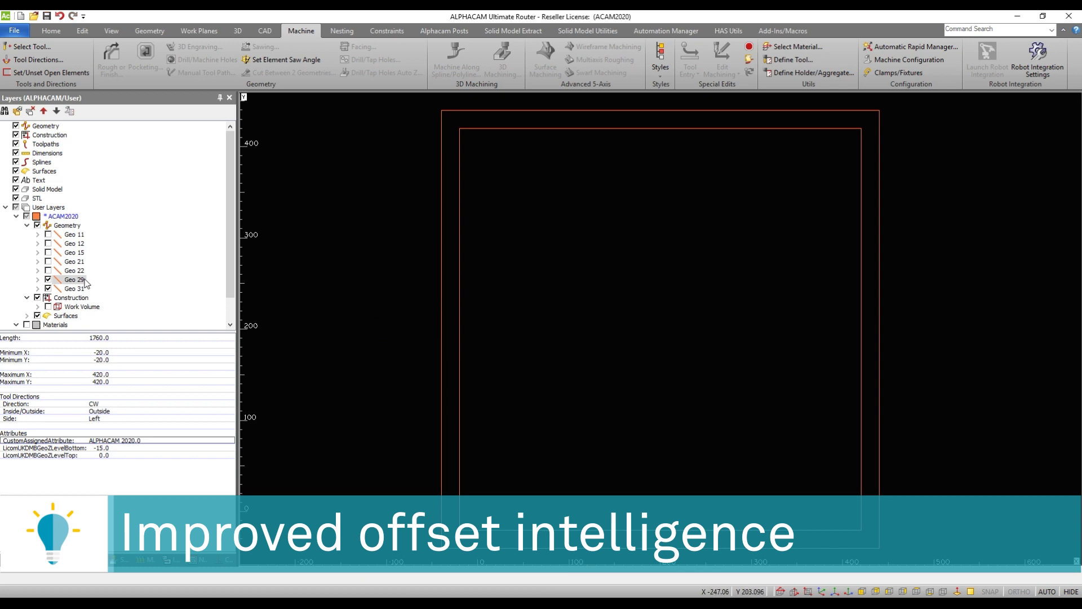
Inspect the custom attribute of the new outer square, and undo the offset.
left_click(74, 288)
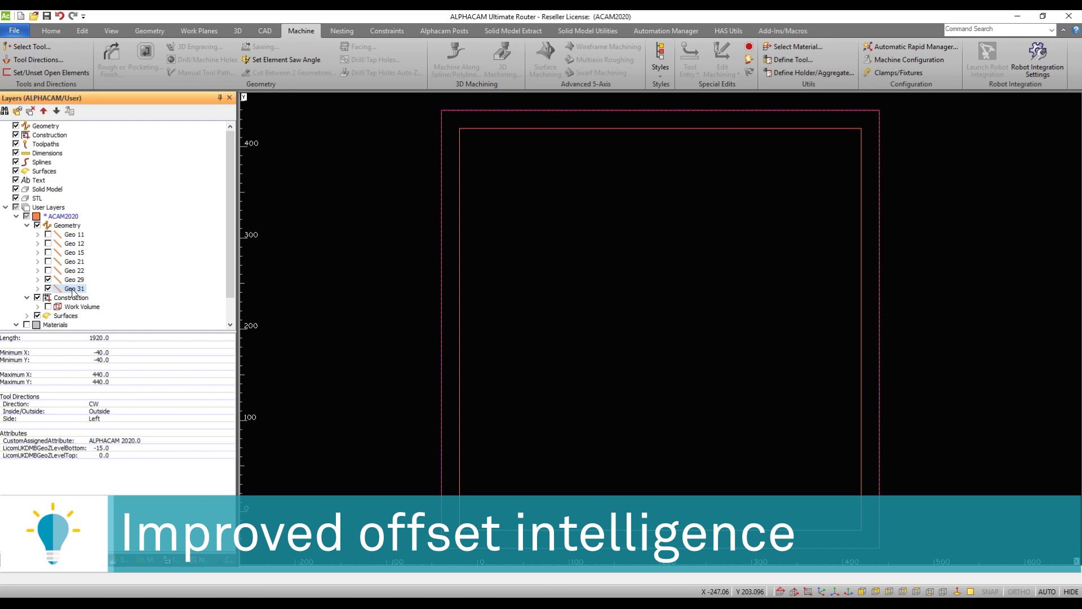
left_click(67, 441)
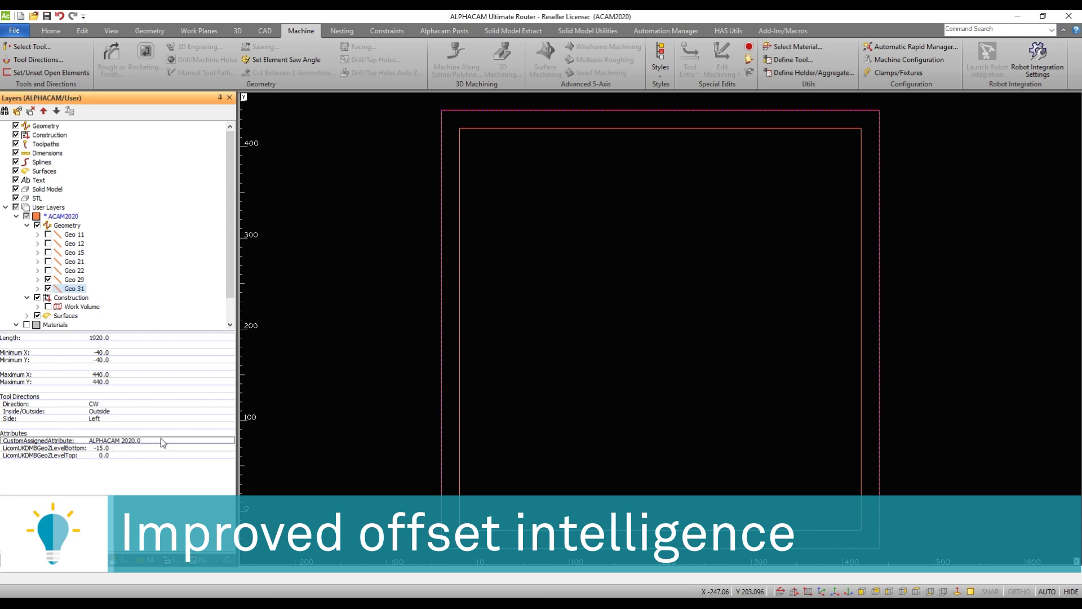
left_click(479, 358)
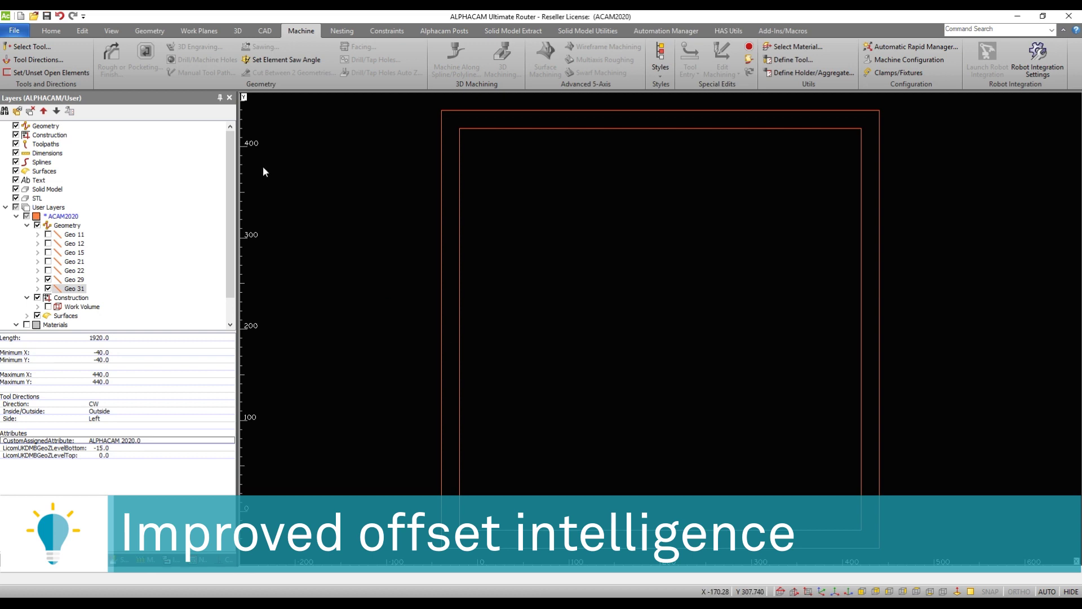
left_click(60, 16)
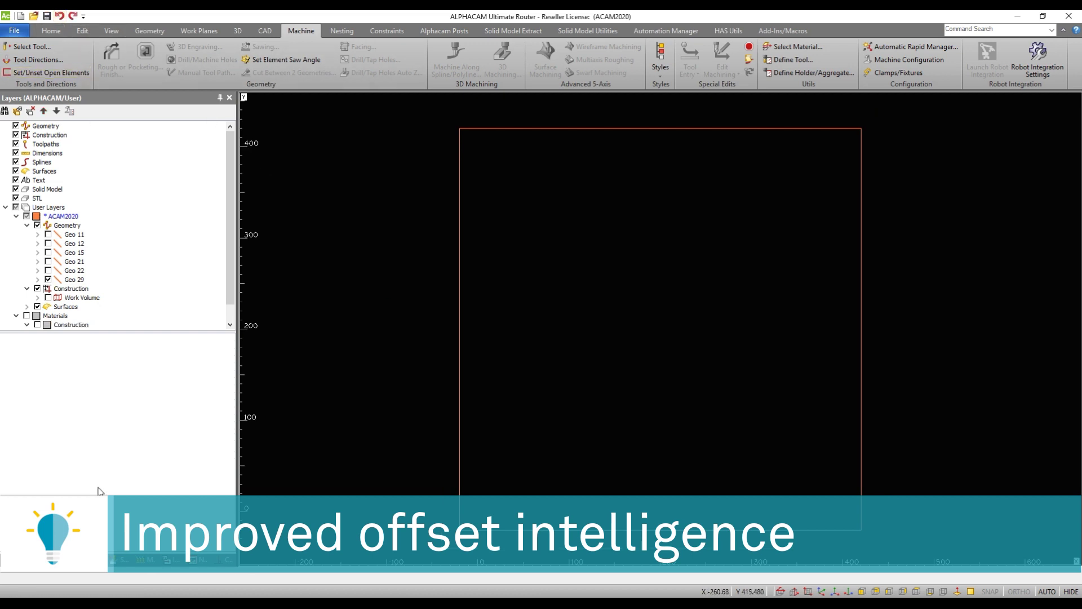
Apply the Perimeter Cut machining style to the square geometry.
left_click(145, 559)
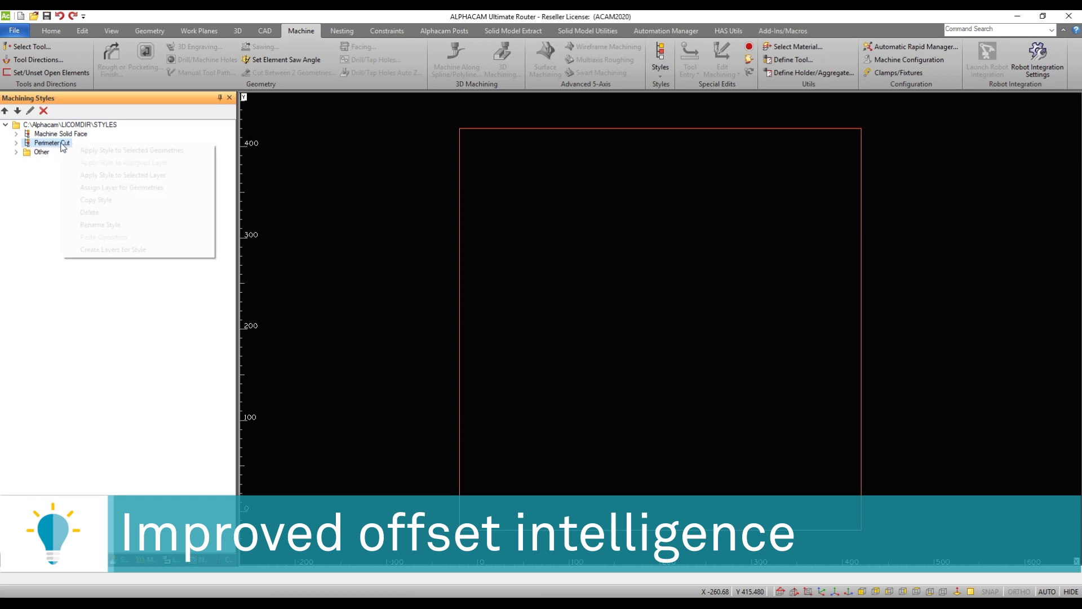
right_click(61, 143)
left_click(110, 151)
left_click_drag(487, 287, 429, 242)
key("Escape")
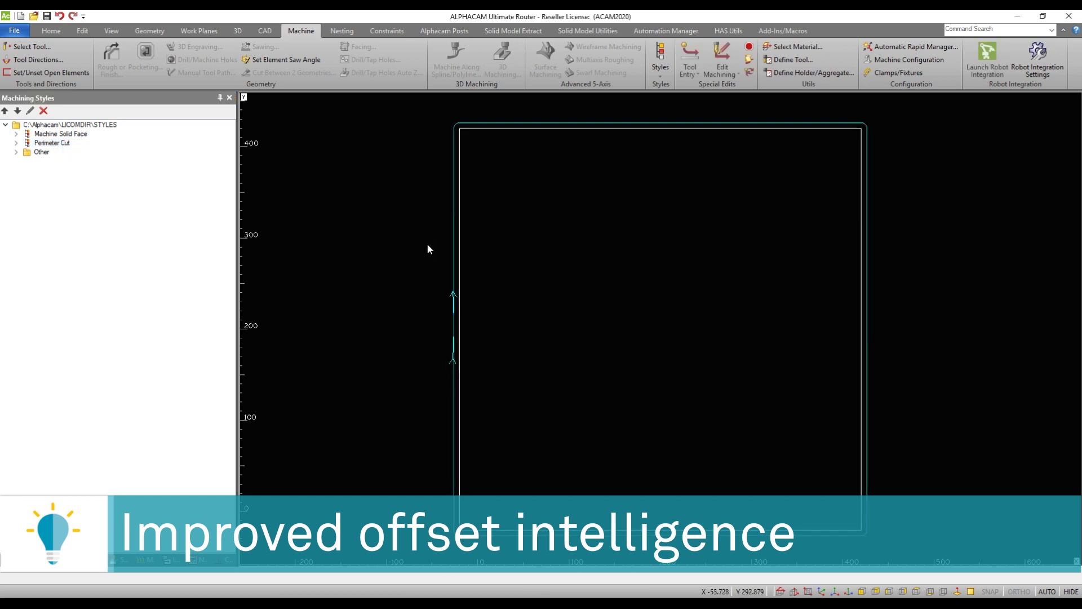
Offset the machined square outward by 20 with Delete Original and Keep Toolpath Associations enabled, and update its toolpath.
left_click(172, 559)
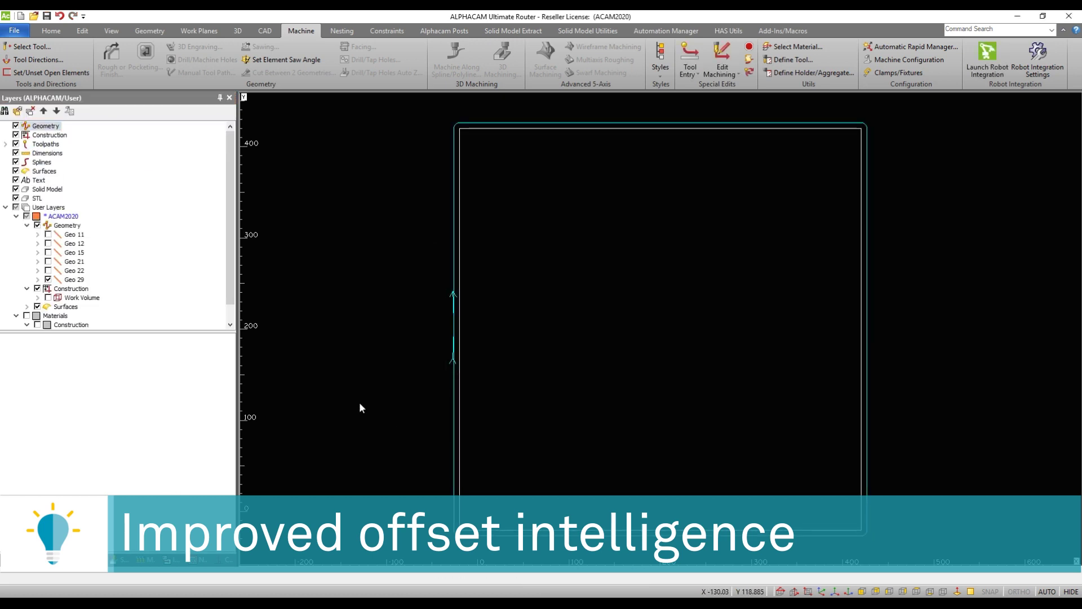
key("o")
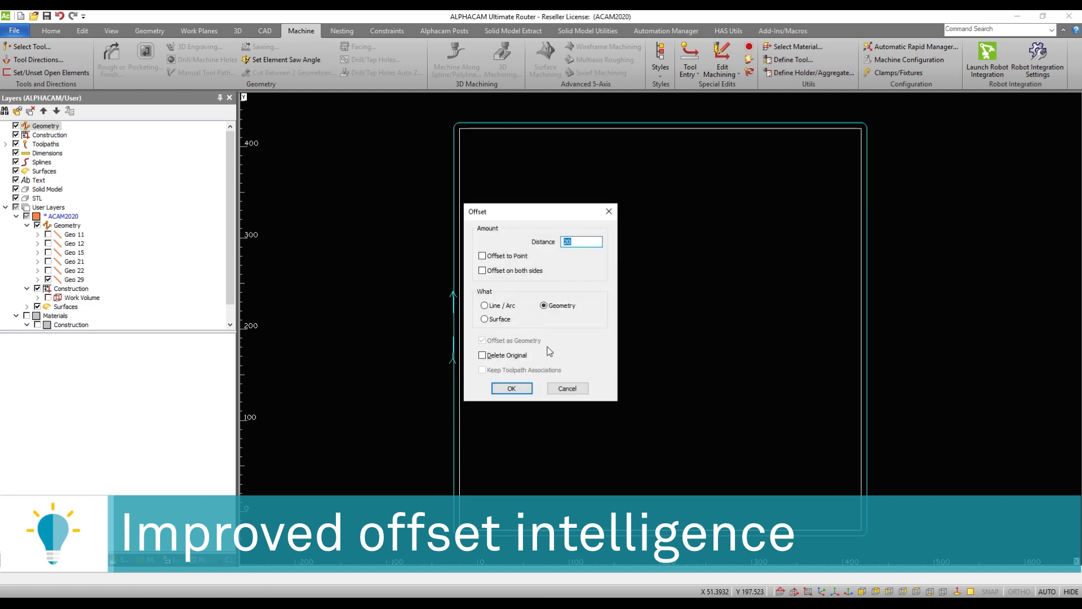
left_click(483, 355)
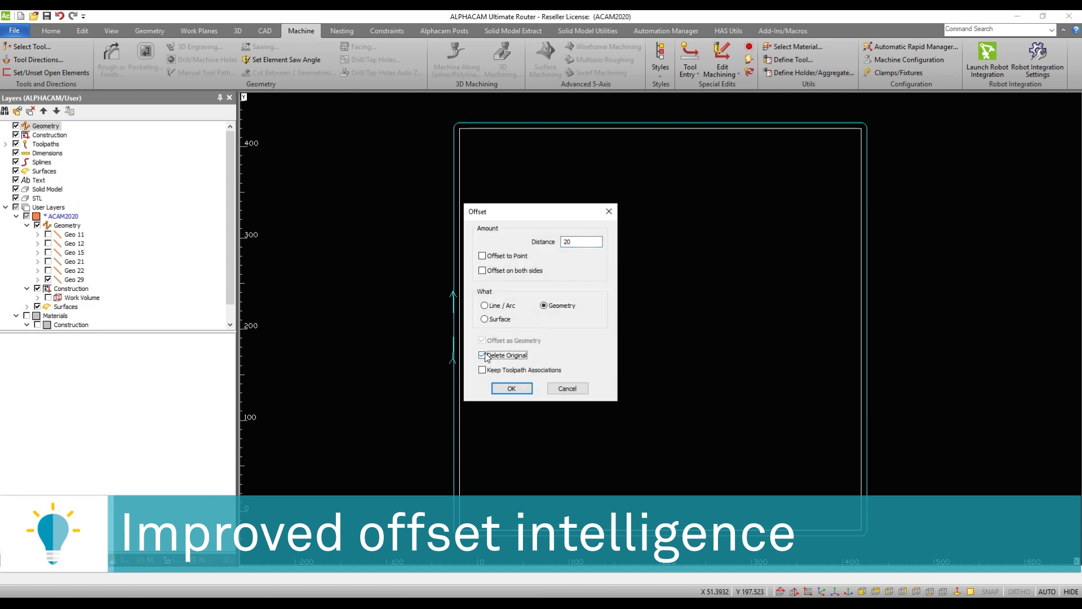
left_click(514, 371)
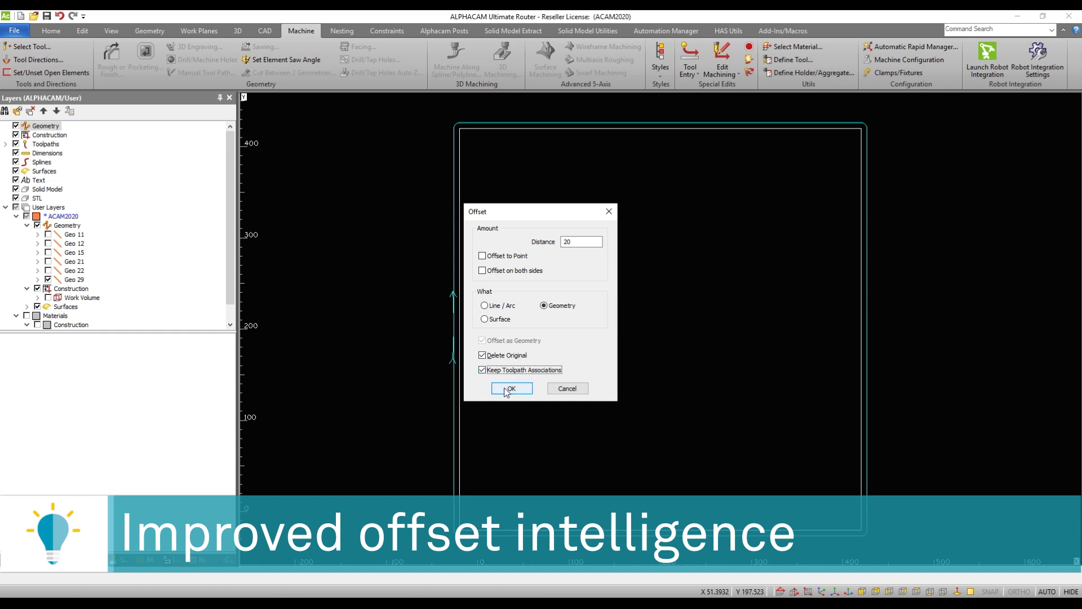
left_click(510, 389)
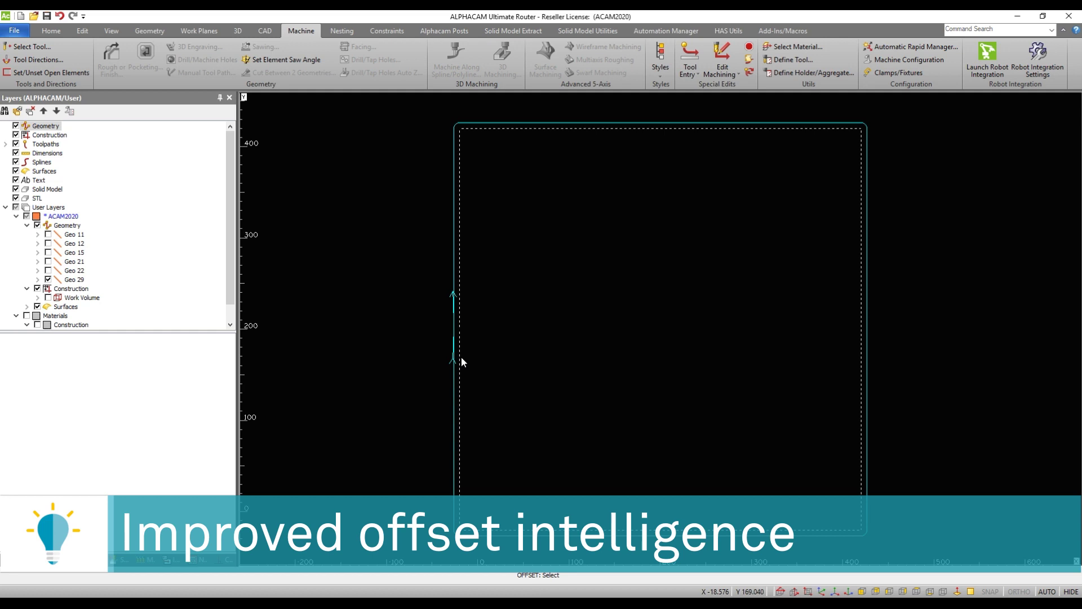
left_click(461, 361)
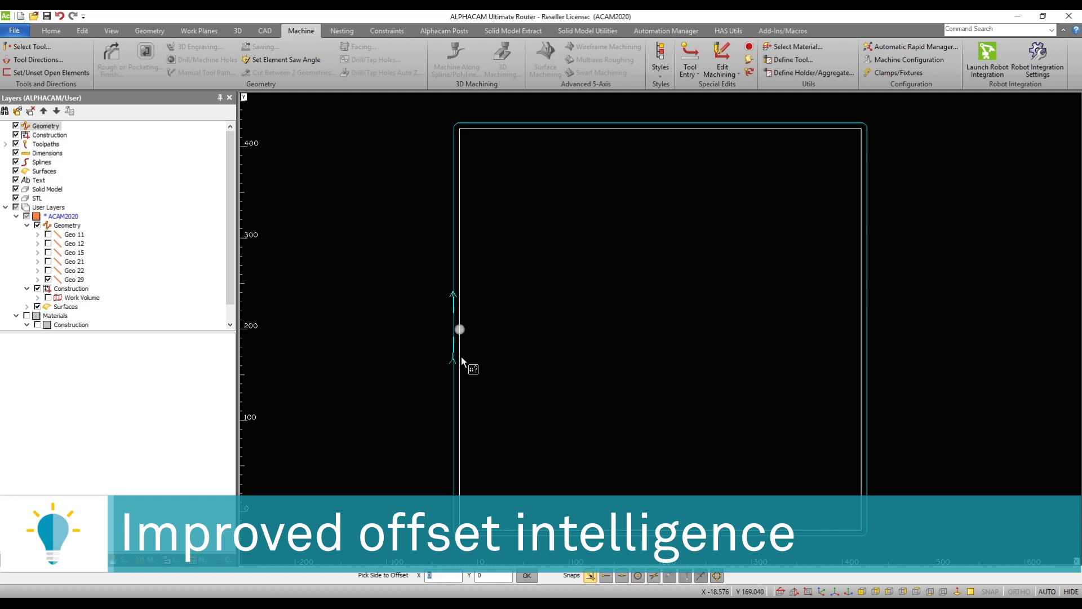
left_click(373, 320)
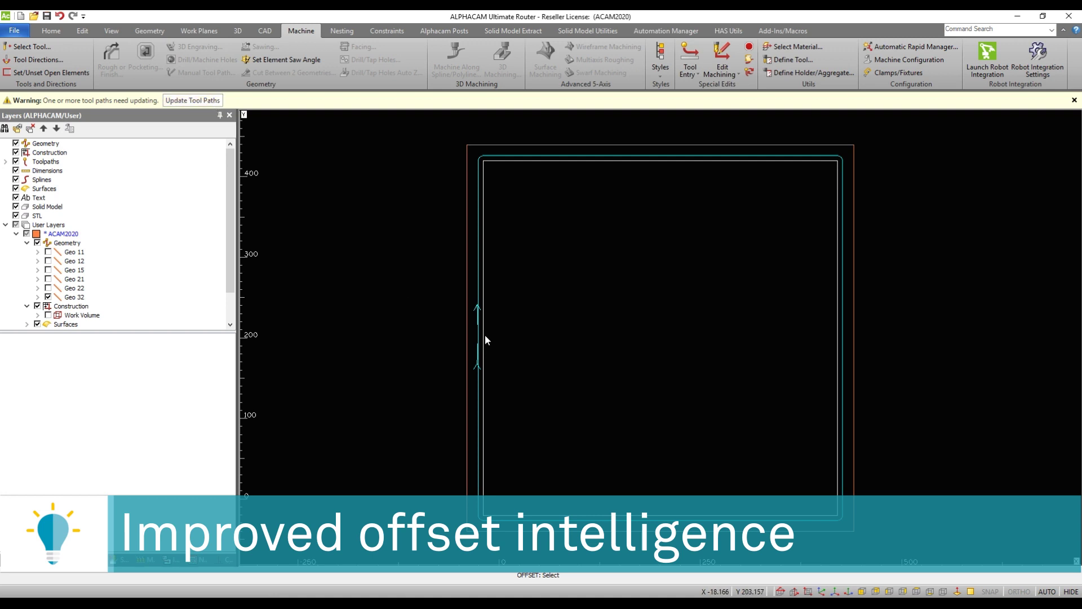
left_click(205, 102)
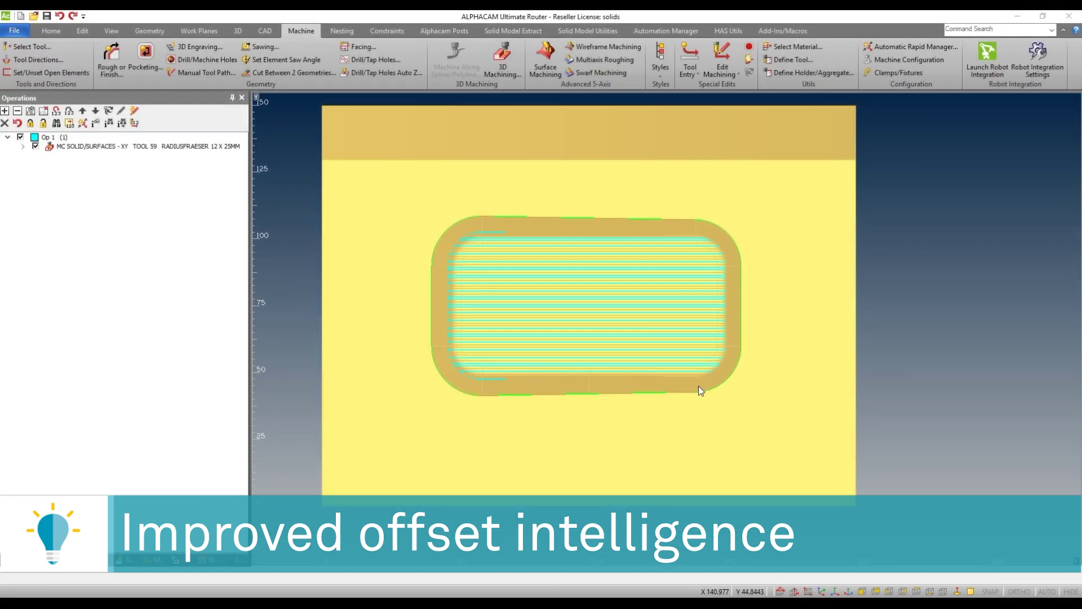
Review the pocket's parallel 3D machining toolpath in 3D and its operation settings, including the boundary source and general machining values.
left_click(821, 592)
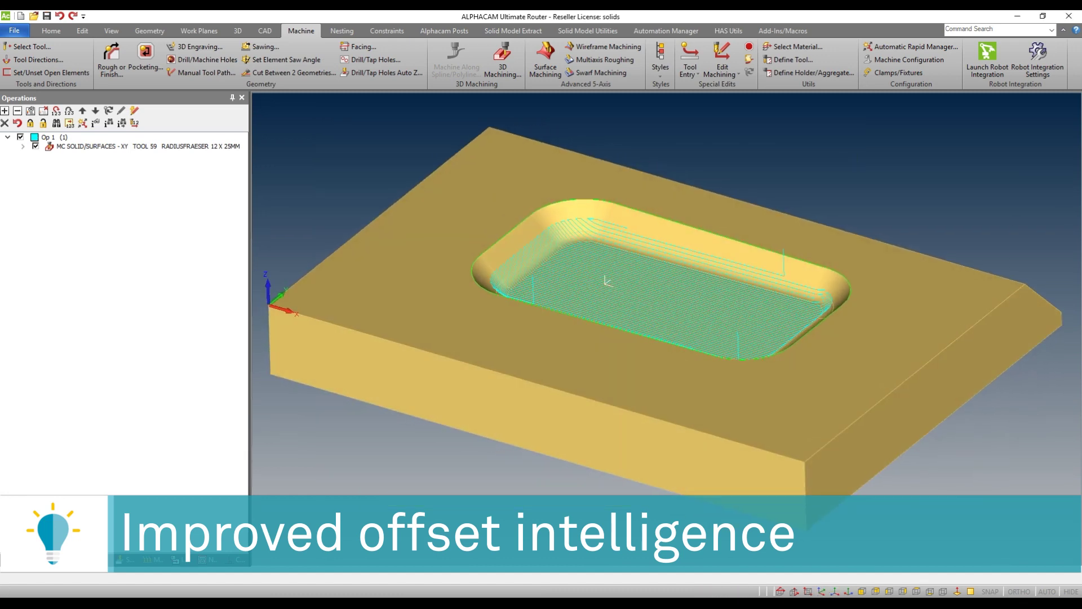
scroll(579, 225, "up", 5)
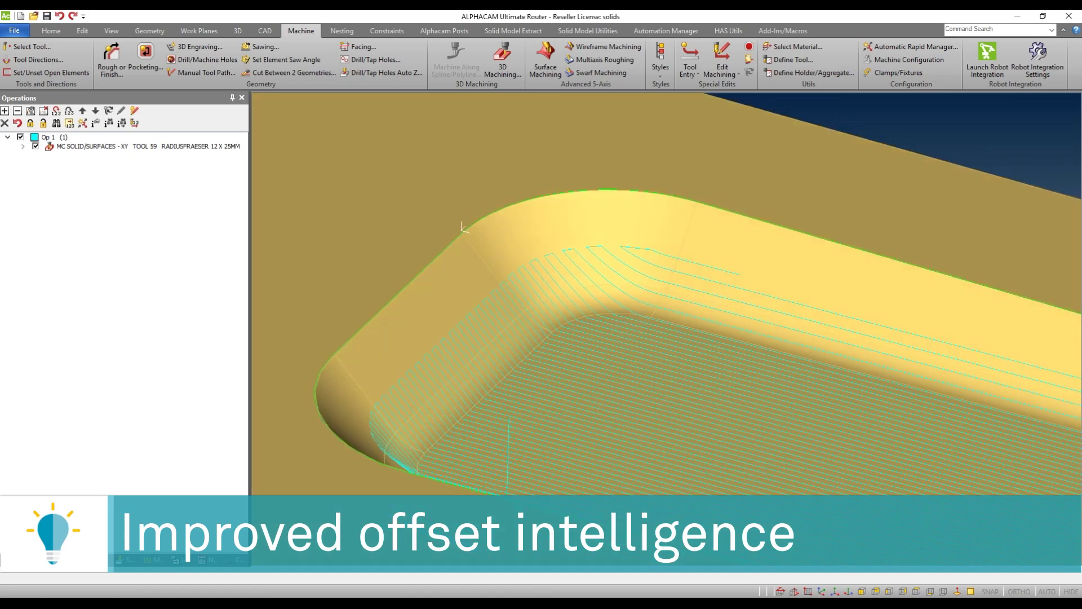
scroll(462, 228, "down", 5)
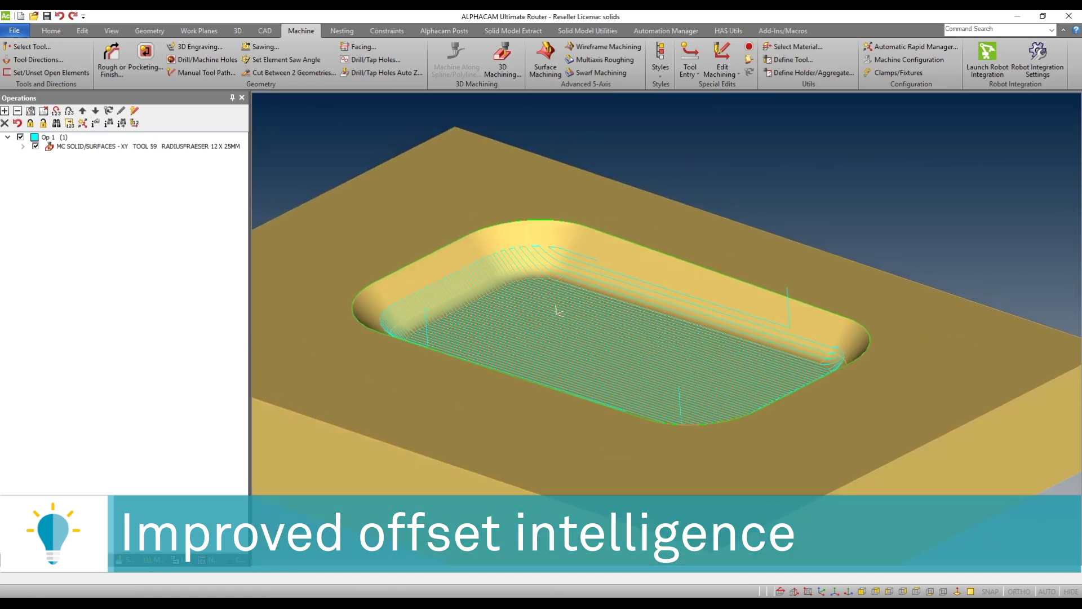
mouse_move(556, 311)
middle_mouse_down()
mouse_move(507, 311)
mouse_move(507, 282)
mouse_move(598, 271)
mouse_move(559, 311)
mouse_move(556, 288)
mouse_move(556, 305)
middle_mouse_up()
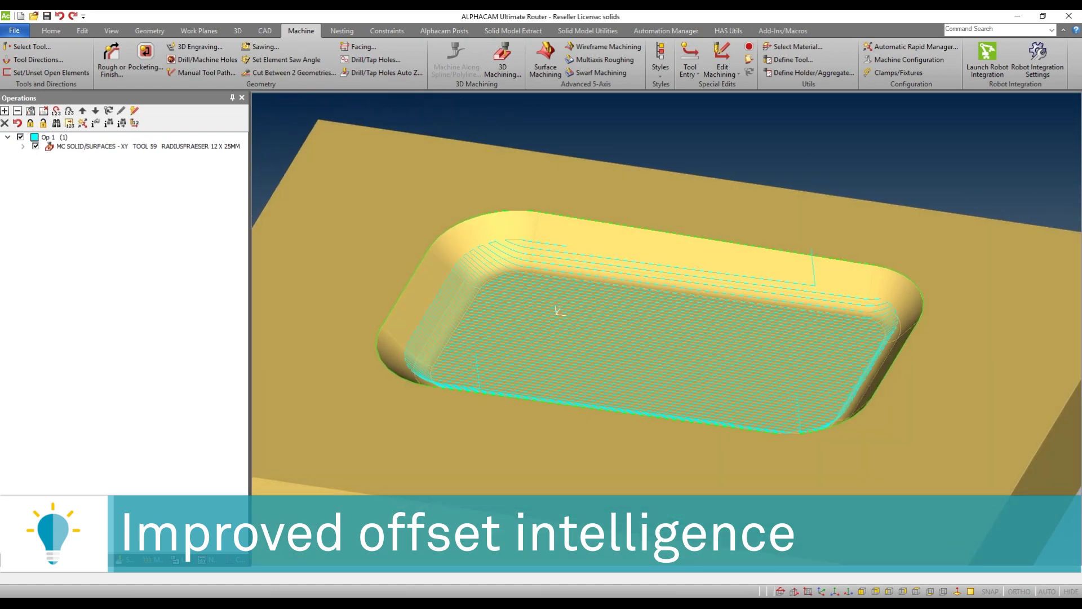
right_click(181, 147)
left_click(220, 153)
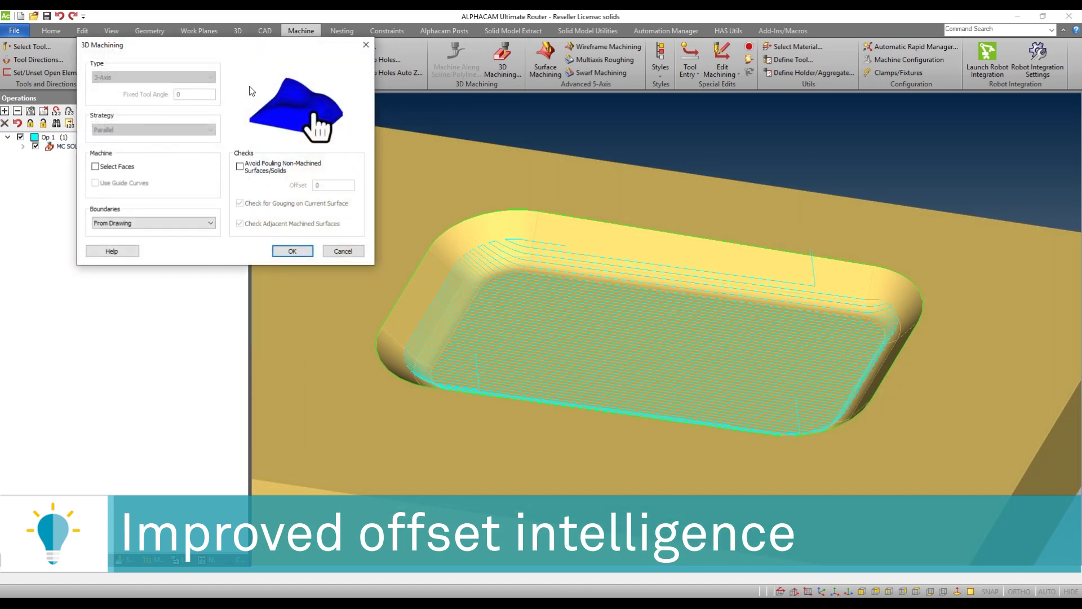
left_click(291, 251)
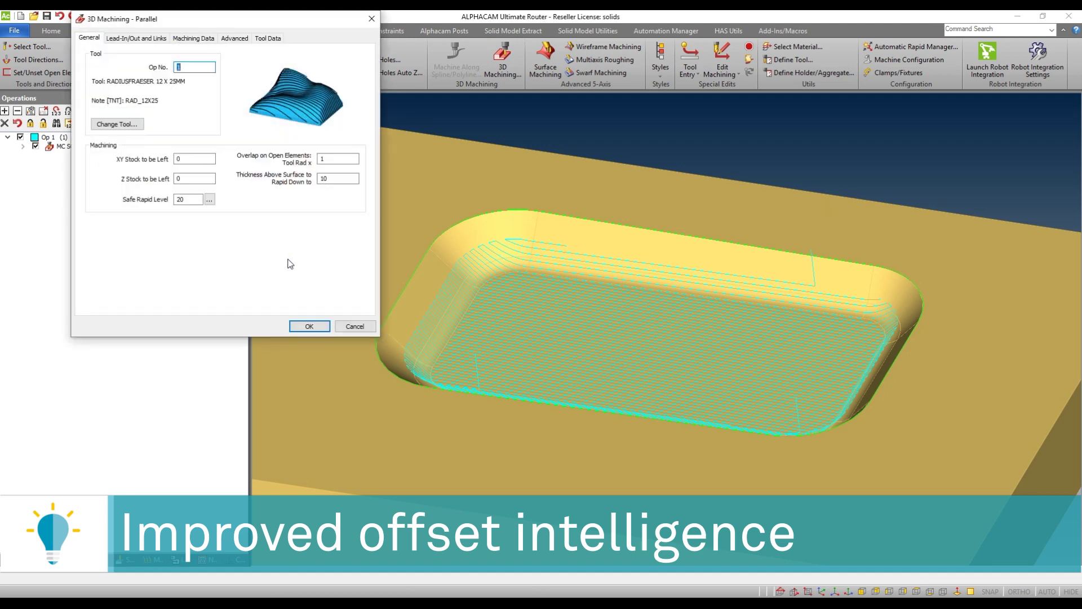
left_click(308, 326)
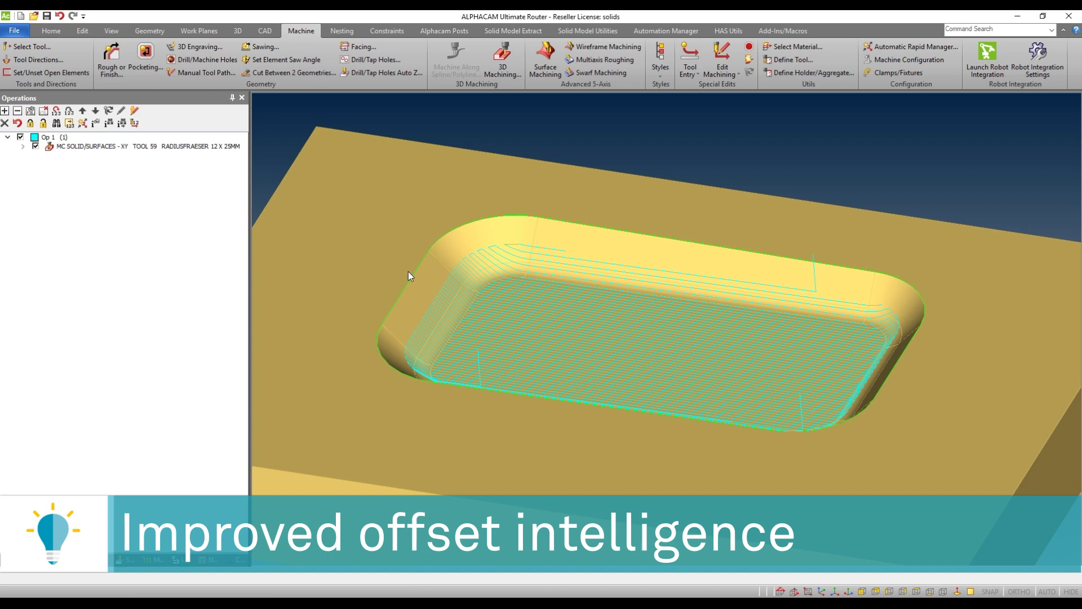
Offset the green pocket boundary outward with Delete Original and Keep Toolpath Associations enabled, and update the 3D machining toolpath.
key("o")
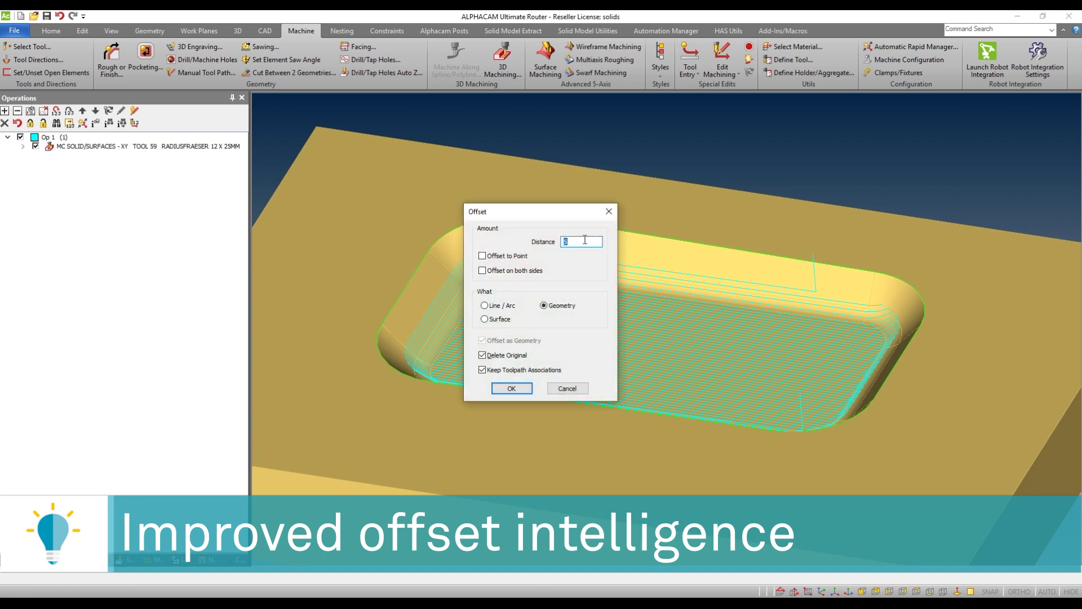
left_click(511, 388)
left_click(411, 281)
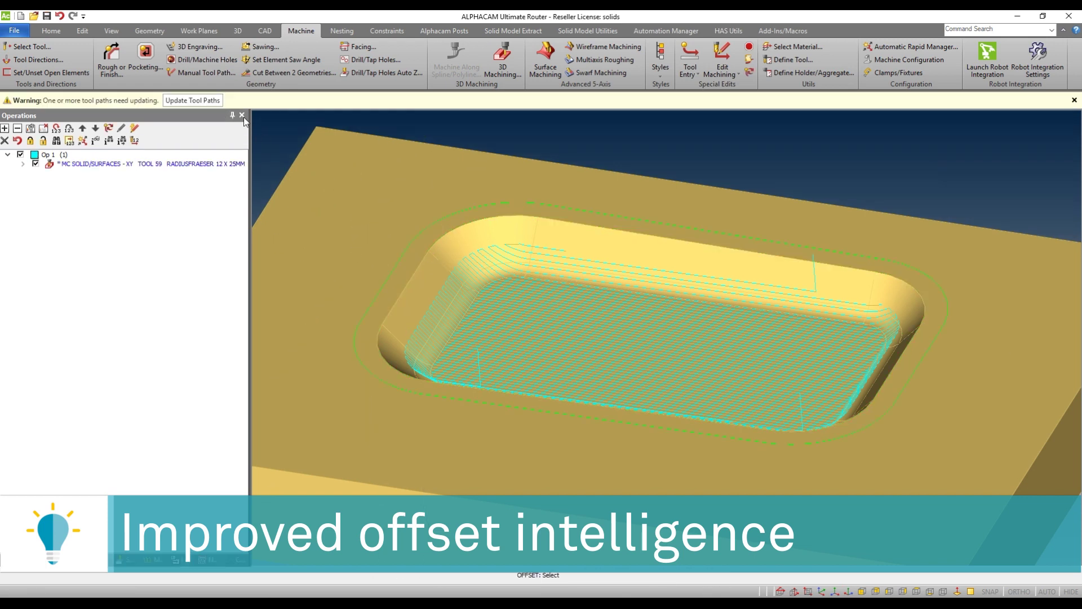
left_click(191, 100)
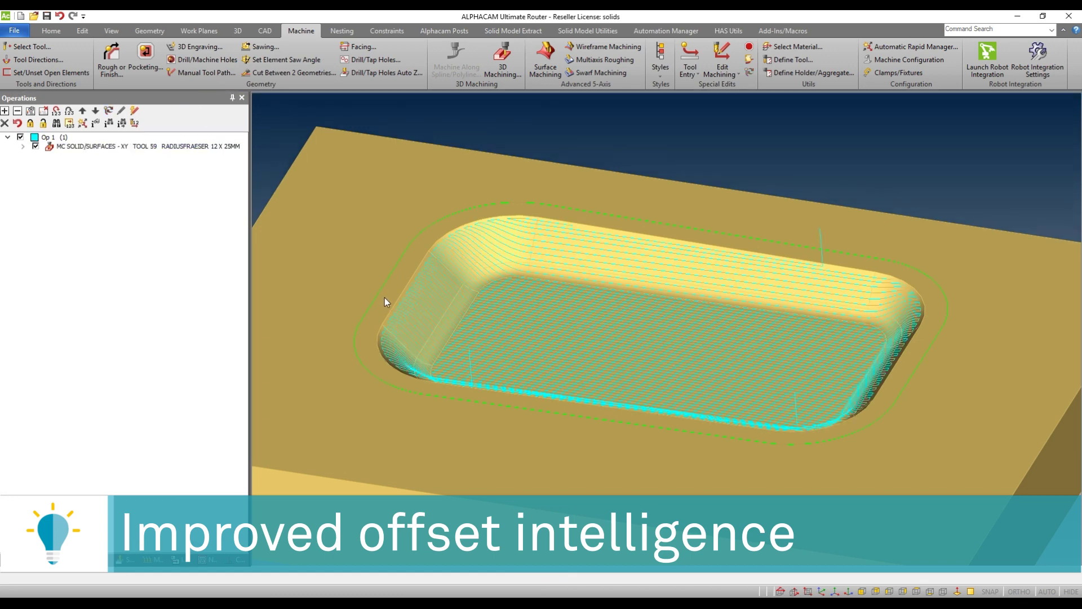
scroll(385, 298, "up", 2)
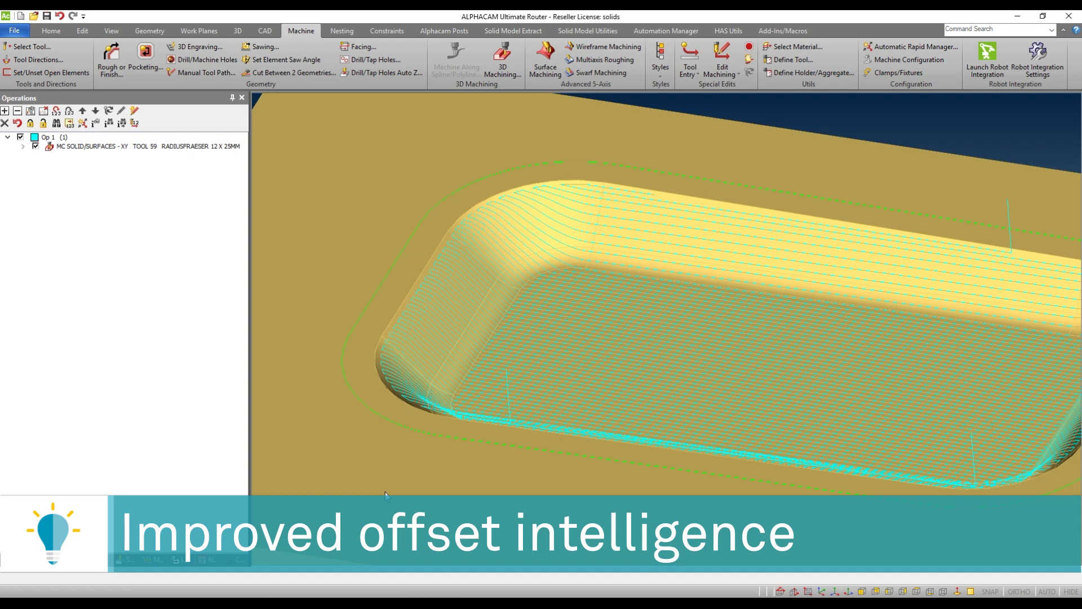